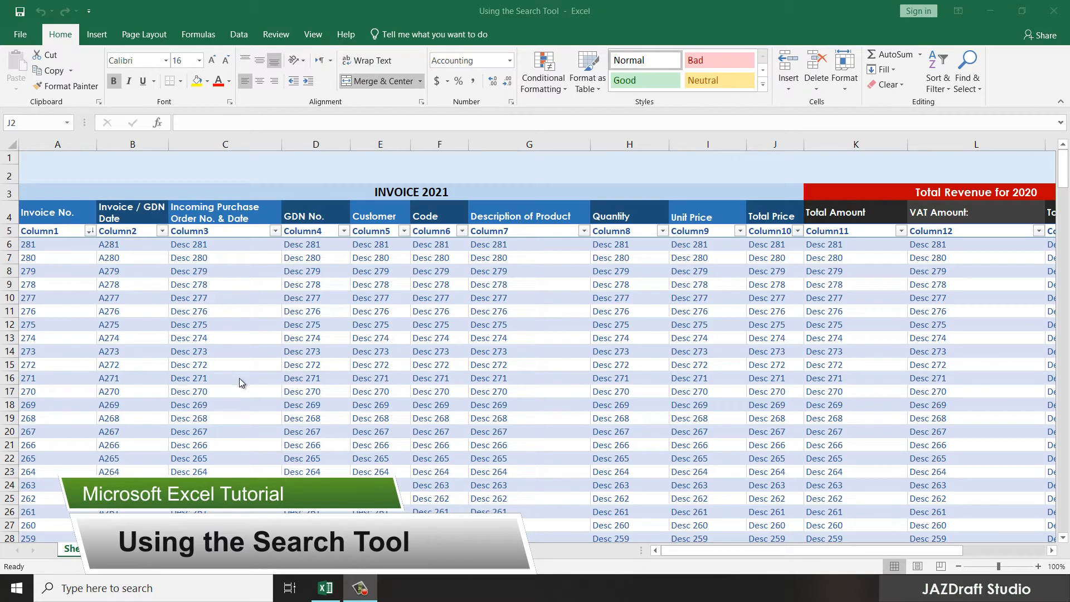
# Search the sheet for 277 and go through the matches in row 10 up to the Unit Price cell.
pyautogui.click(239, 378)
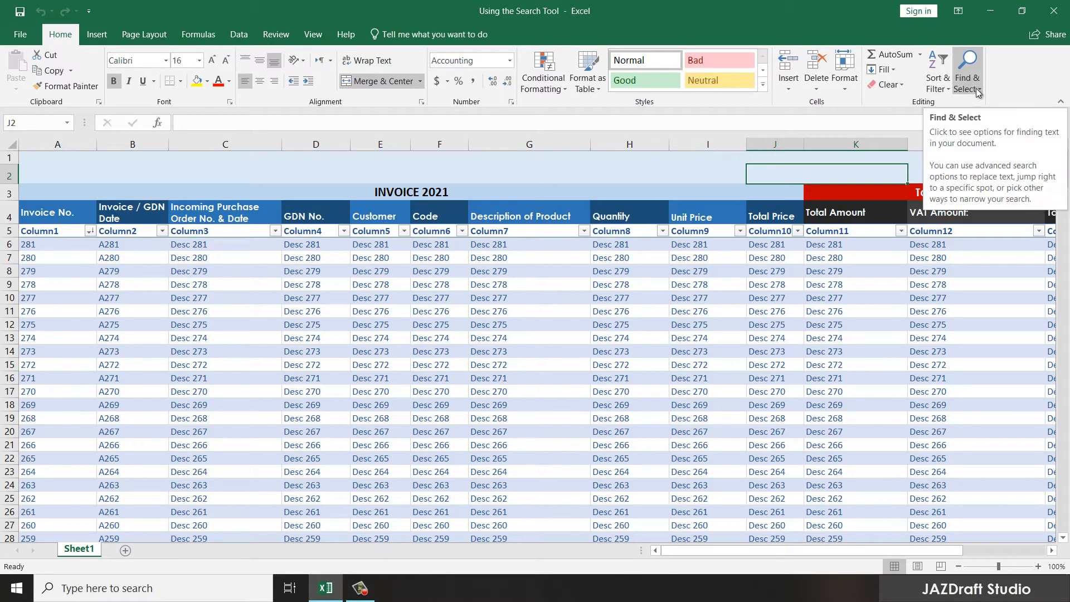
pyautogui.click(968, 67)
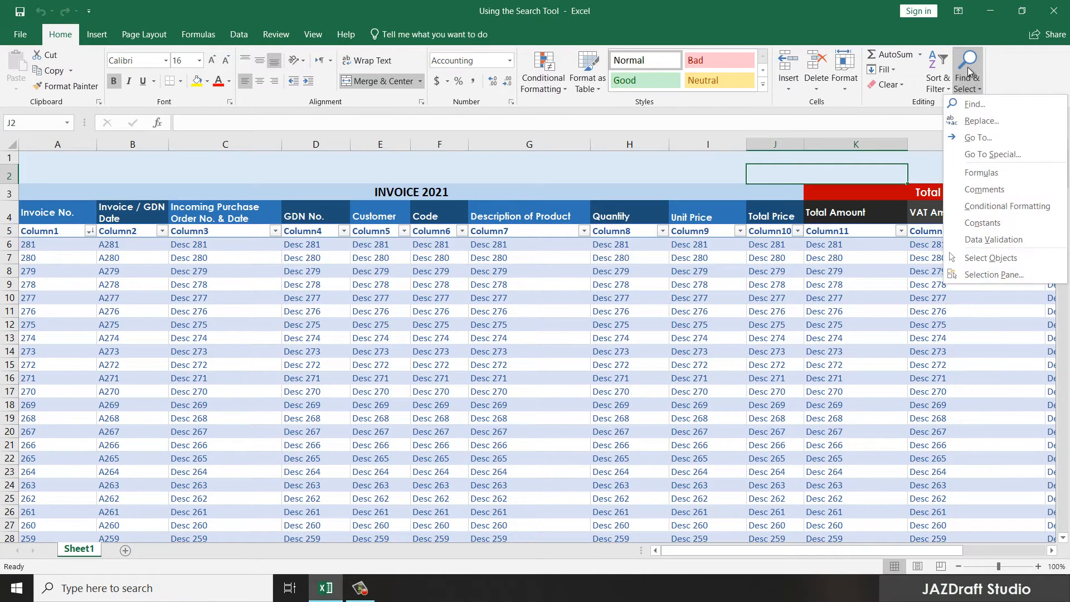
pyautogui.click(974, 103)
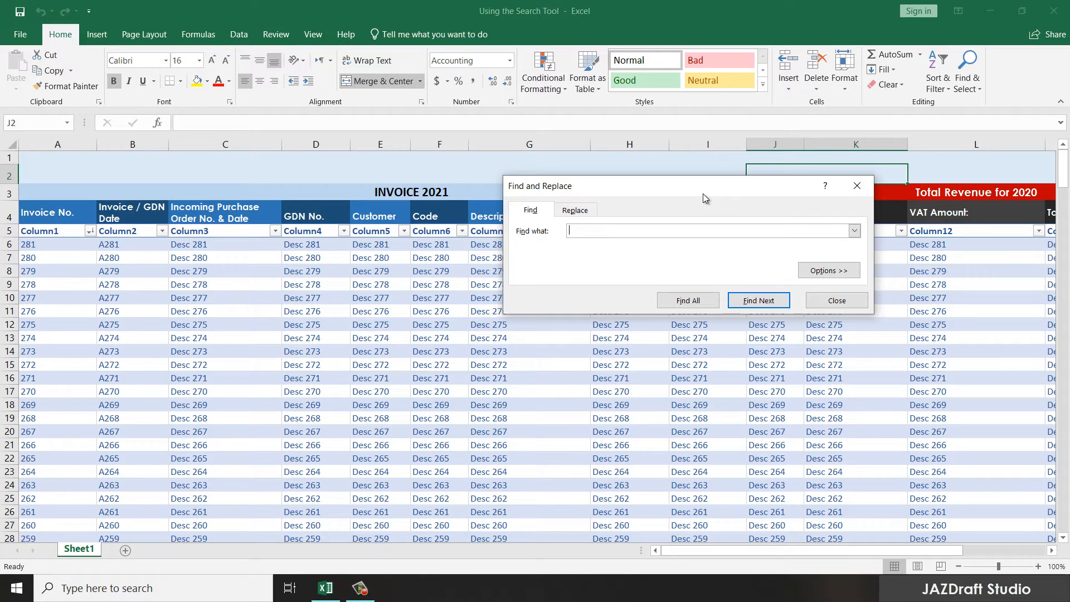
pyautogui.write('277')
pyautogui.click(760, 301)
pyautogui.click(759, 302)
pyautogui.click(760, 302)
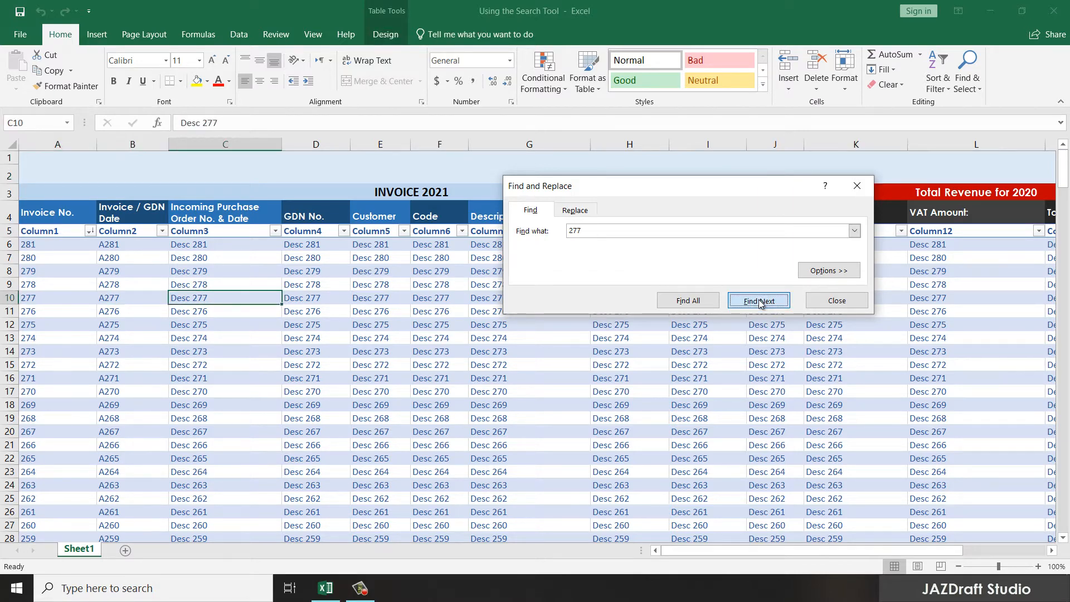
pyautogui.click(759, 302)
pyautogui.click(759, 302)
pyautogui.click(759, 301)
pyautogui.click(760, 302)
pyautogui.moveTo(695, 194); pyautogui.dragTo(644, 372)
pyautogui.click(691, 484)
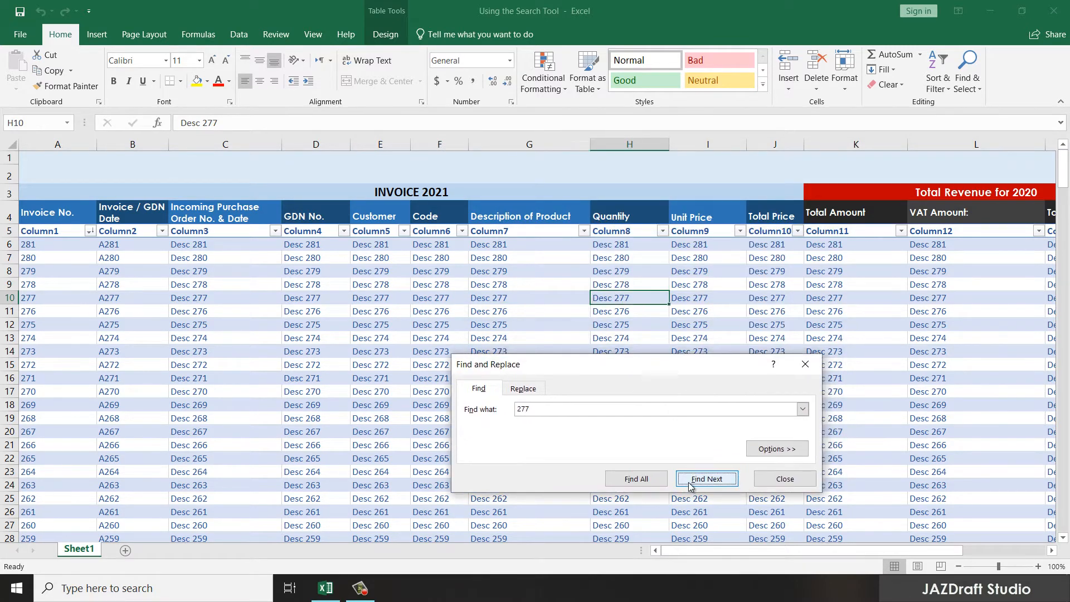
pyautogui.click(690, 483)
# Replace 277 with 300 in the currently found Unit Price cell and in all remaining matches of the sheet.
pyautogui.click(544, 409)
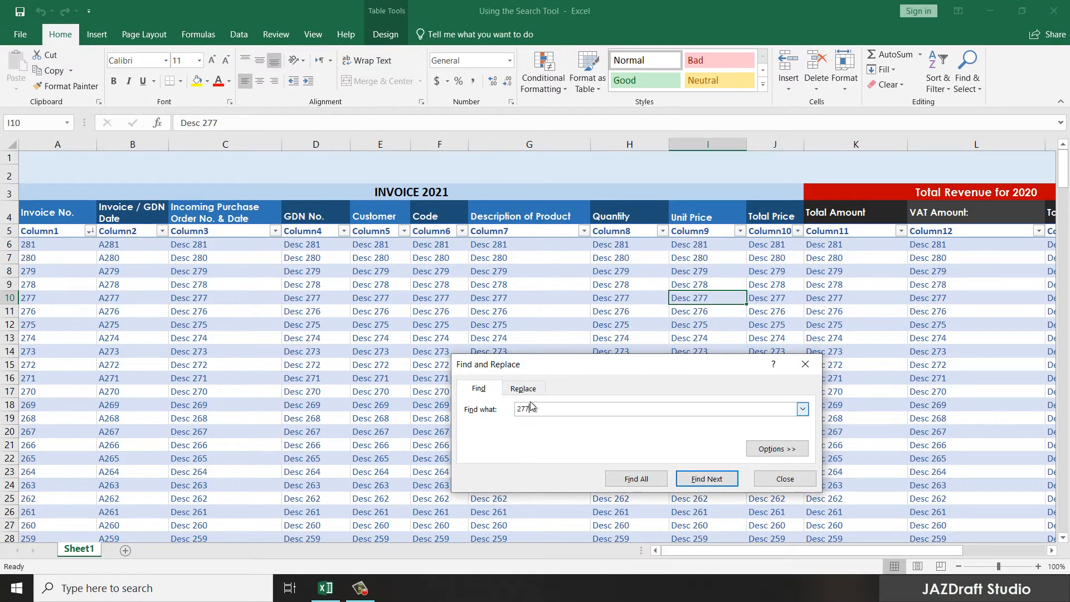
pyautogui.click(525, 392)
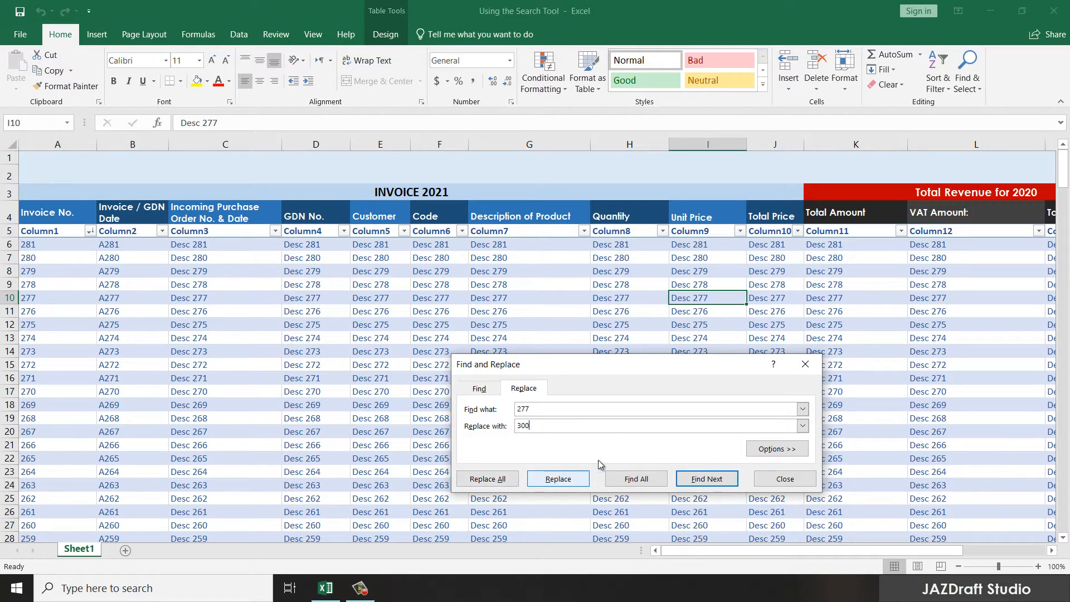
pyautogui.click(581, 480)
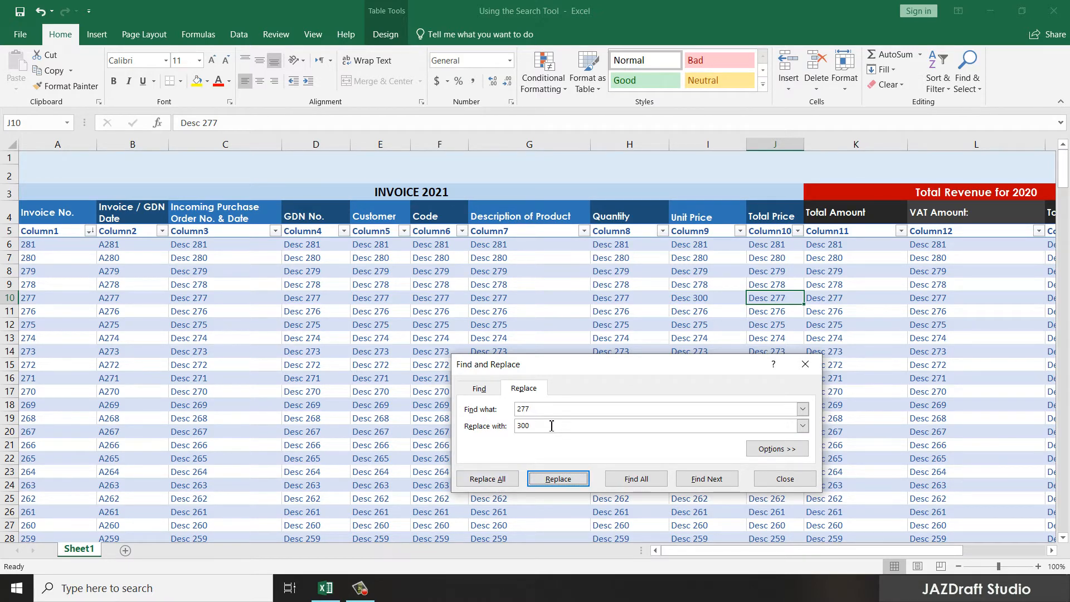
pyautogui.click(488, 480)
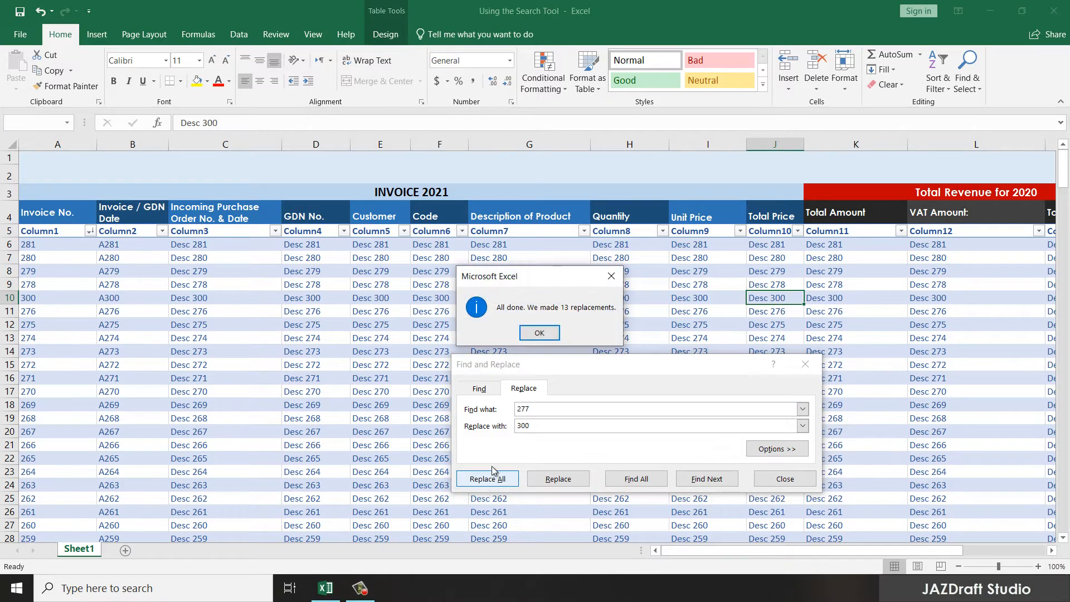
pyautogui.click(557, 333)
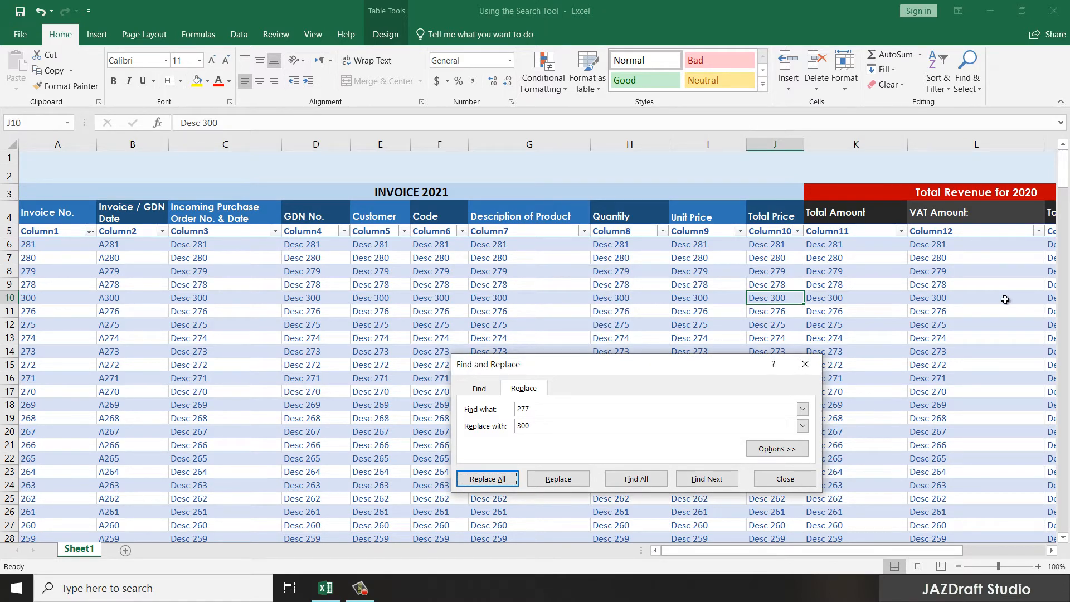
# Show the extended find and replace options for format, scope and matching, and hide them again.
pyautogui.moveTo(643, 366); pyautogui.dragTo(735, 269)
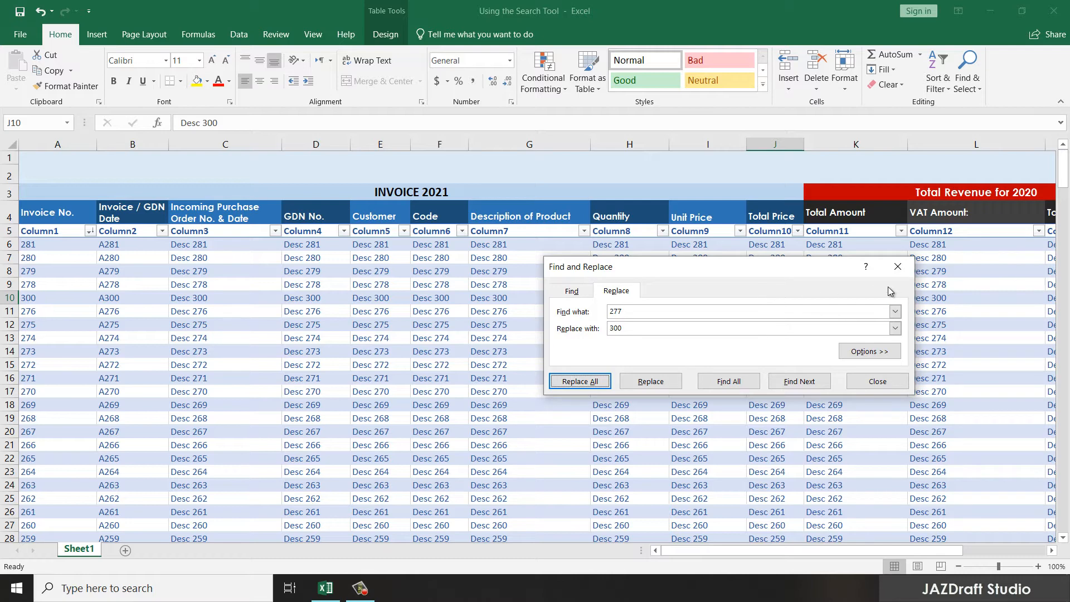
pyautogui.click(876, 354)
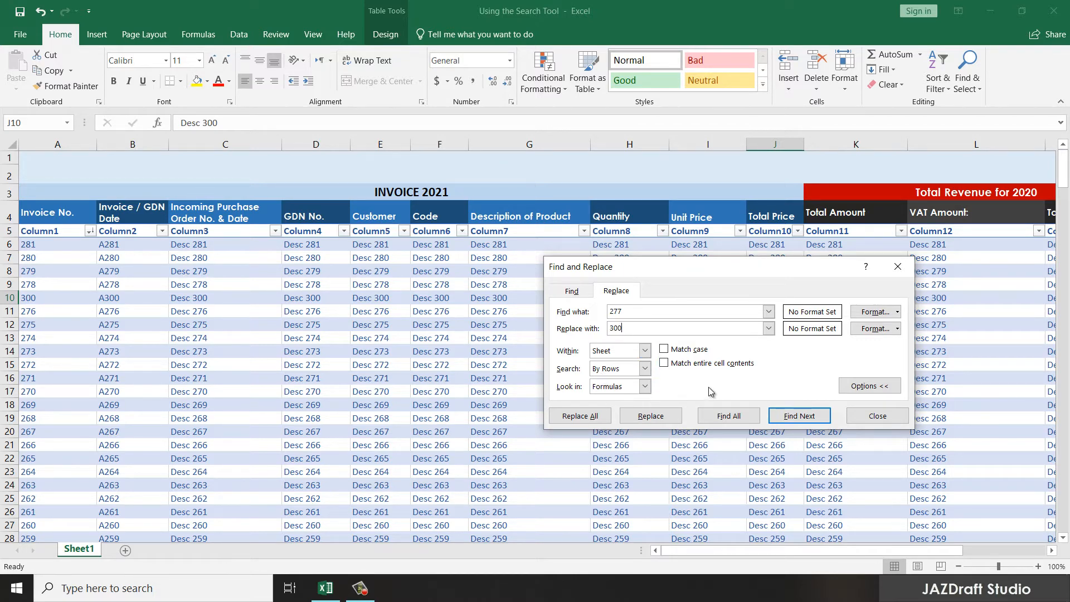
pyautogui.click(866, 389)
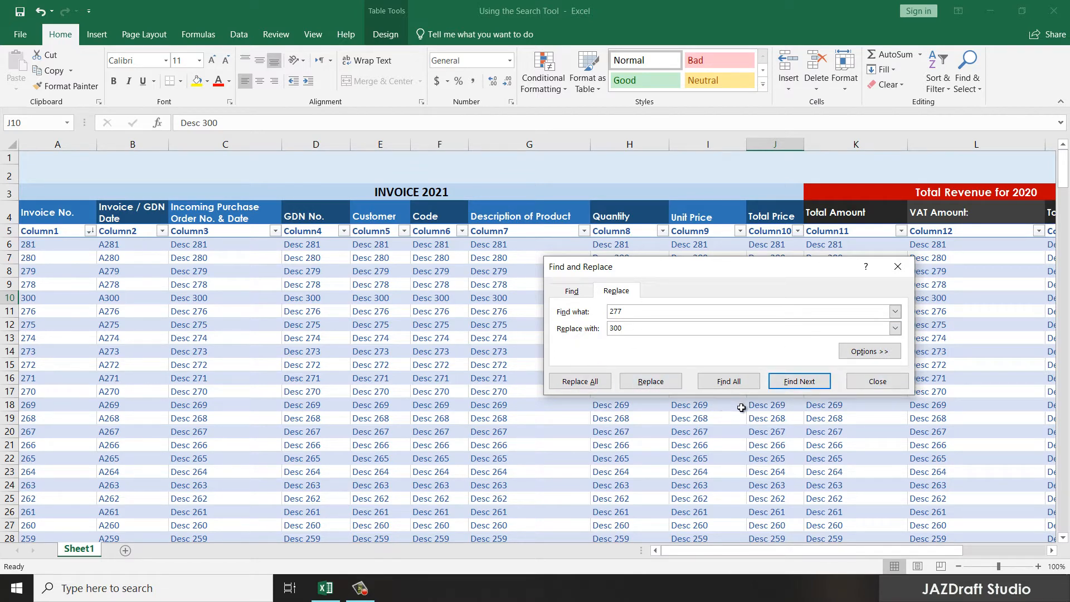
# Search for all occurrences of 277, and repeat the search with the replacement text cleared.
pyautogui.click(736, 386)
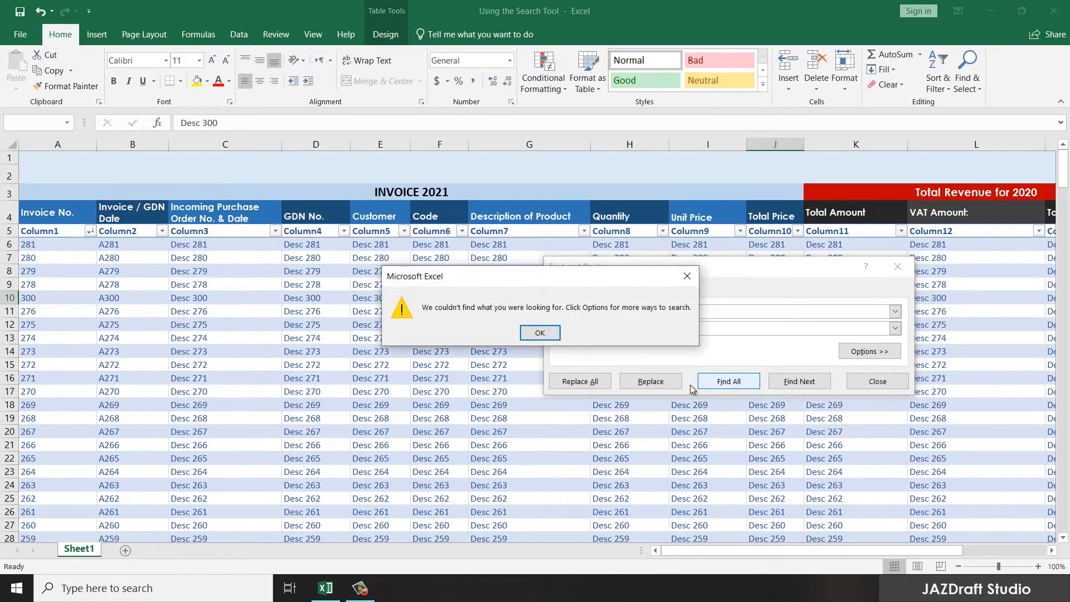
pyautogui.click(543, 332)
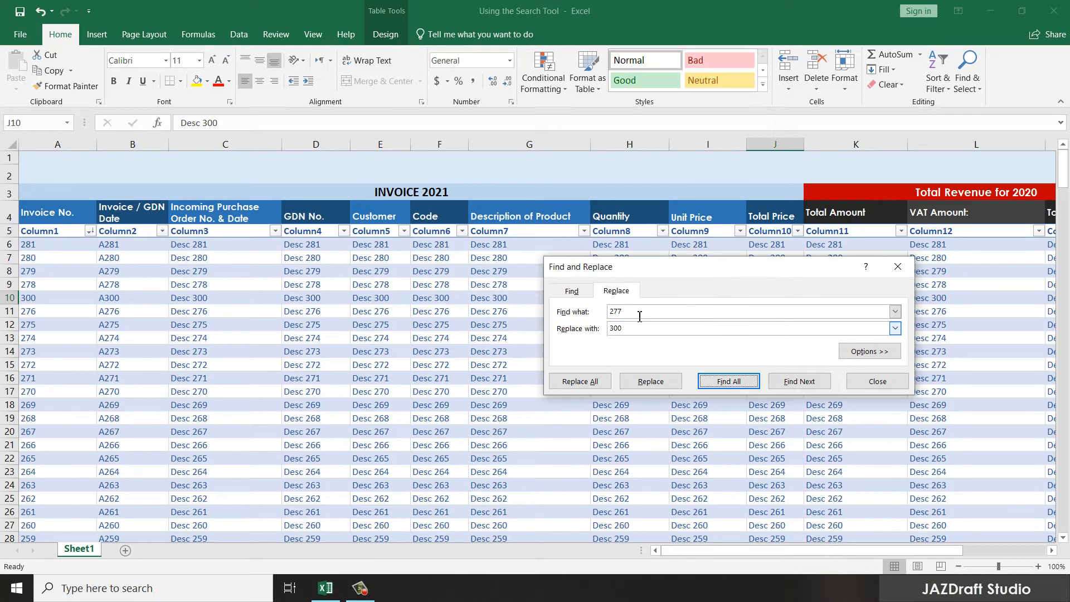
pyautogui.click(610, 328)
pyautogui.click(725, 383)
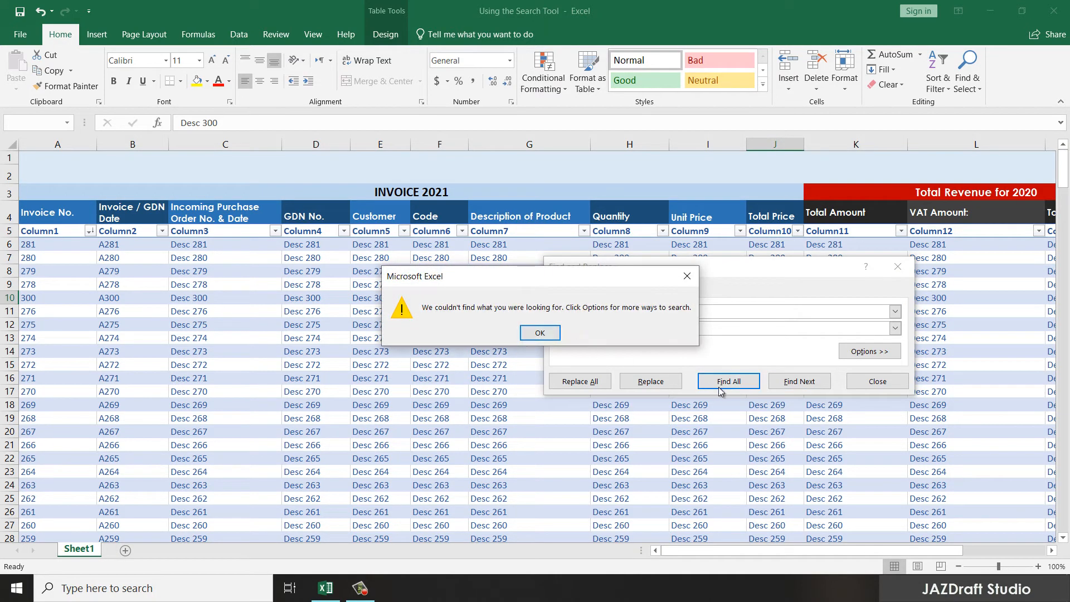
pyautogui.click(540, 333)
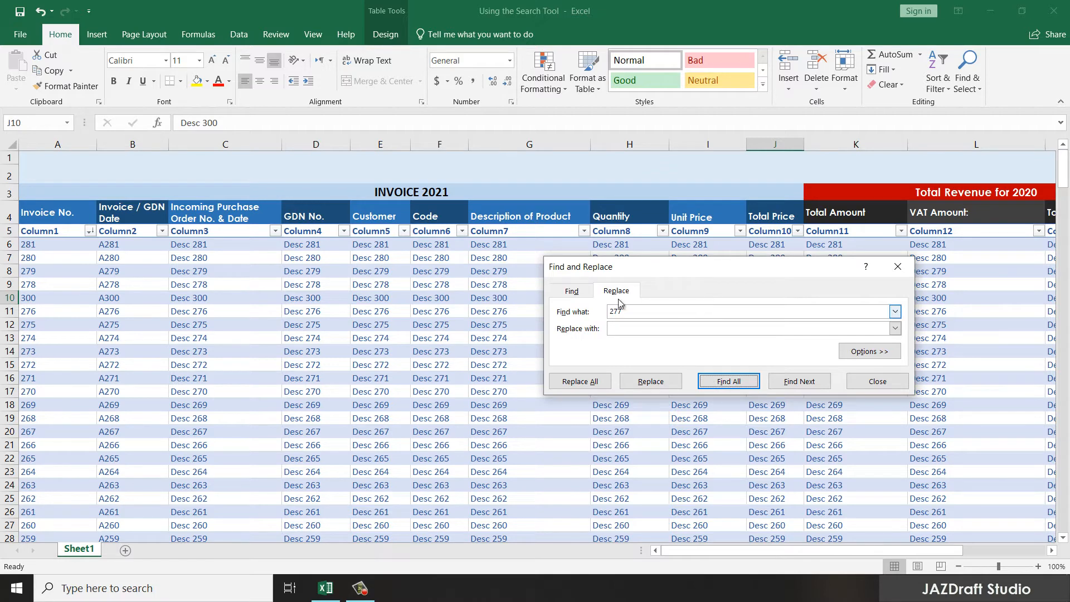
# Switch to a find-only search and look for the next match of 277 and all its matches.
pyautogui.click(570, 292)
pyautogui.click(799, 382)
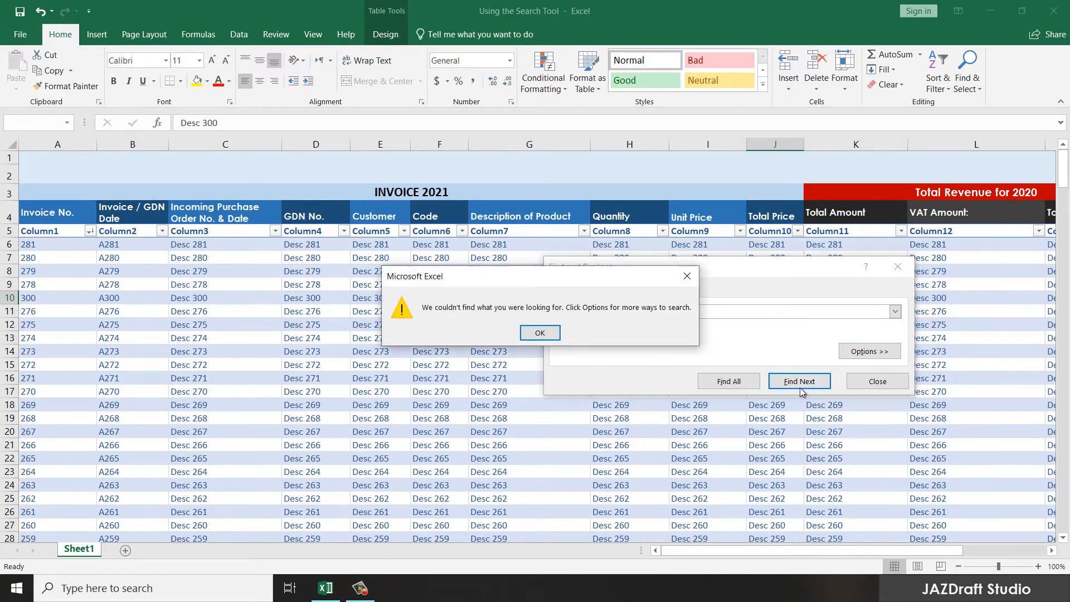
pyautogui.click(555, 334)
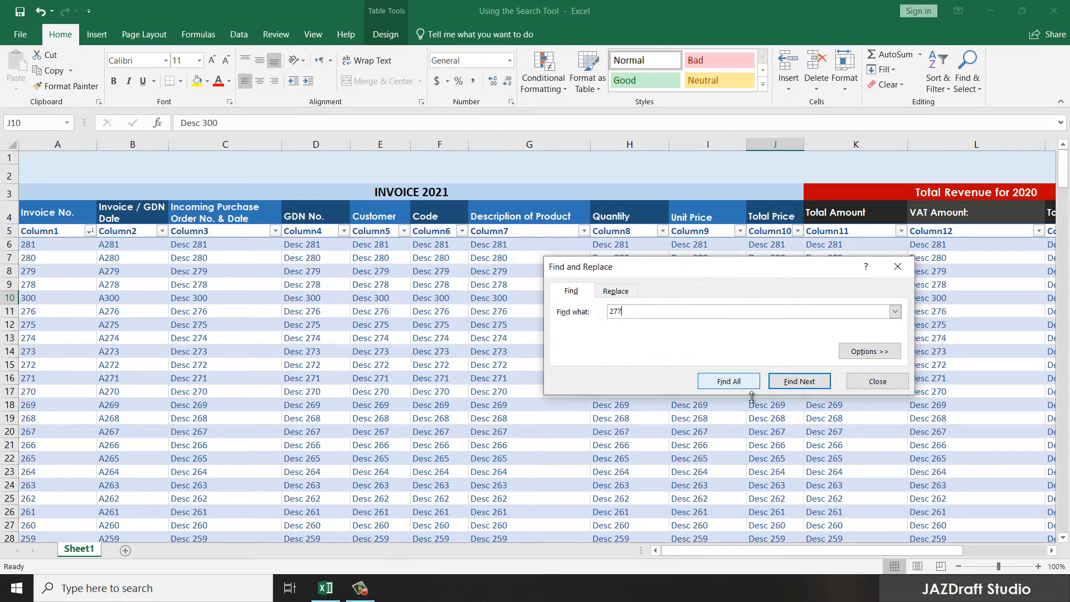
pyautogui.click(722, 384)
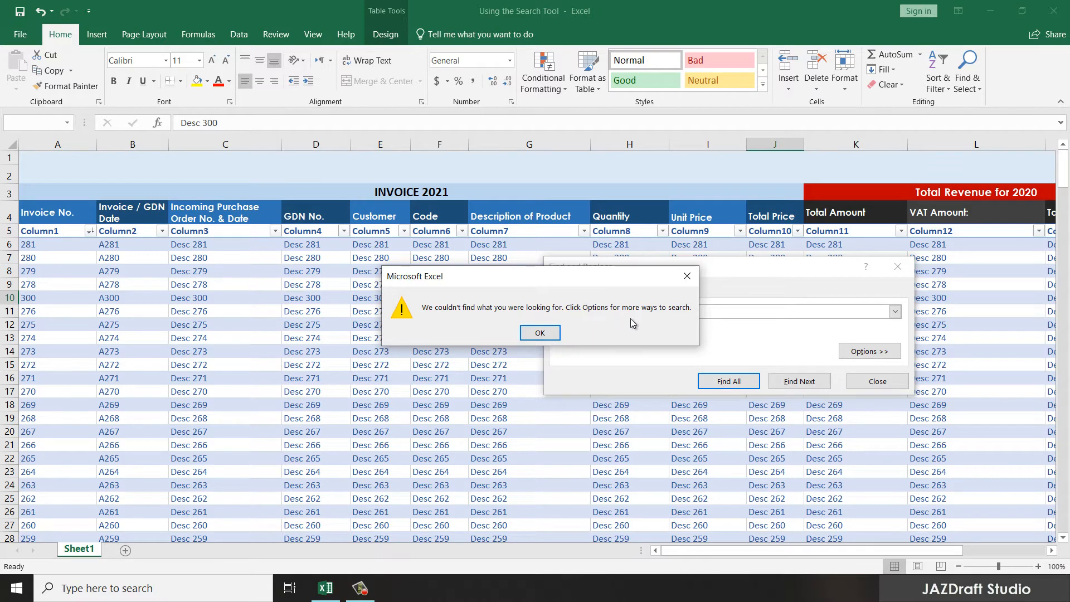
pyautogui.click(540, 333)
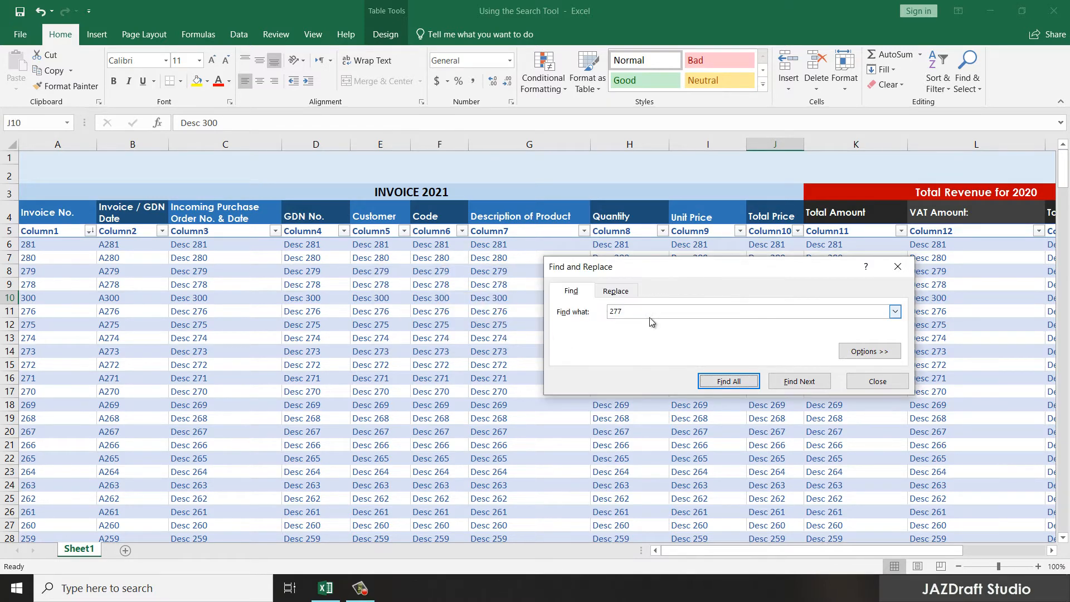
# Repeat the search for every occurrence of 277 and close Find and Replace.
pyautogui.click(634, 312)
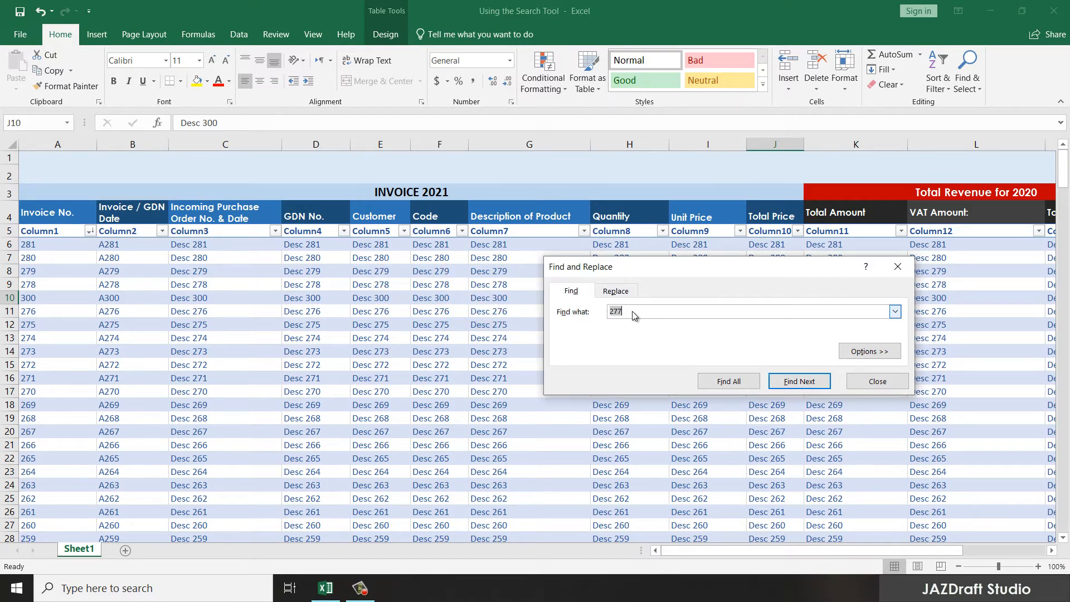
pyautogui.moveTo(675, 273); pyautogui.dragTo(654, 333)
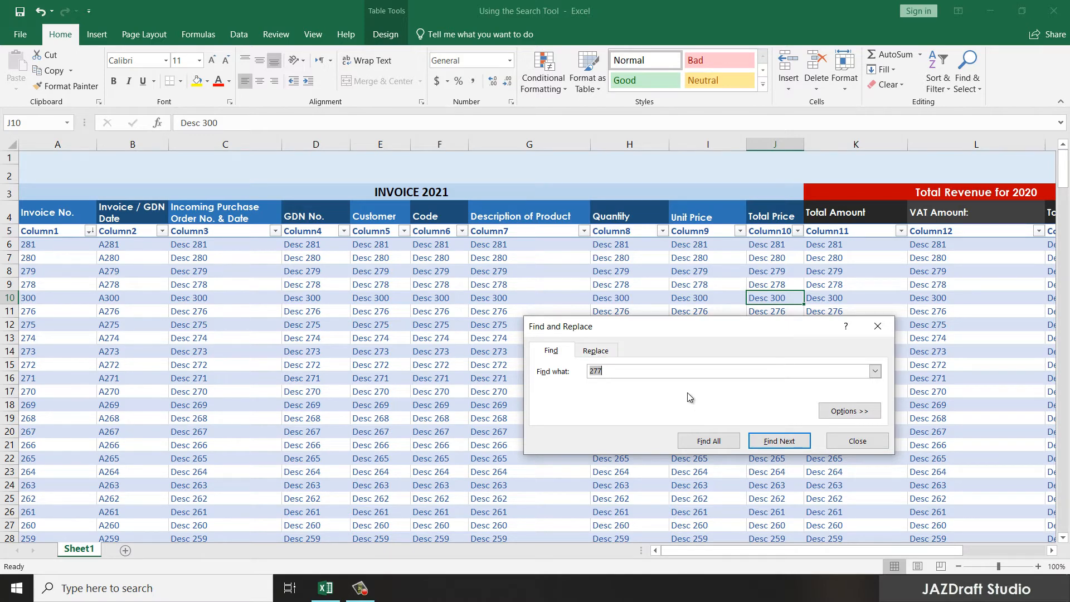
pyautogui.click(707, 440)
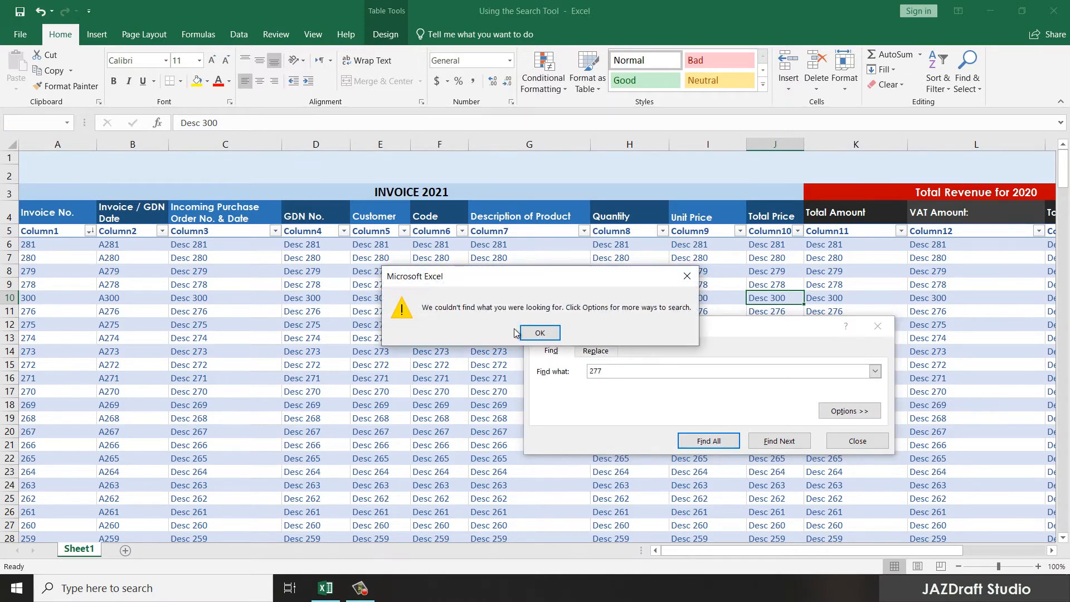
pyautogui.click(541, 333)
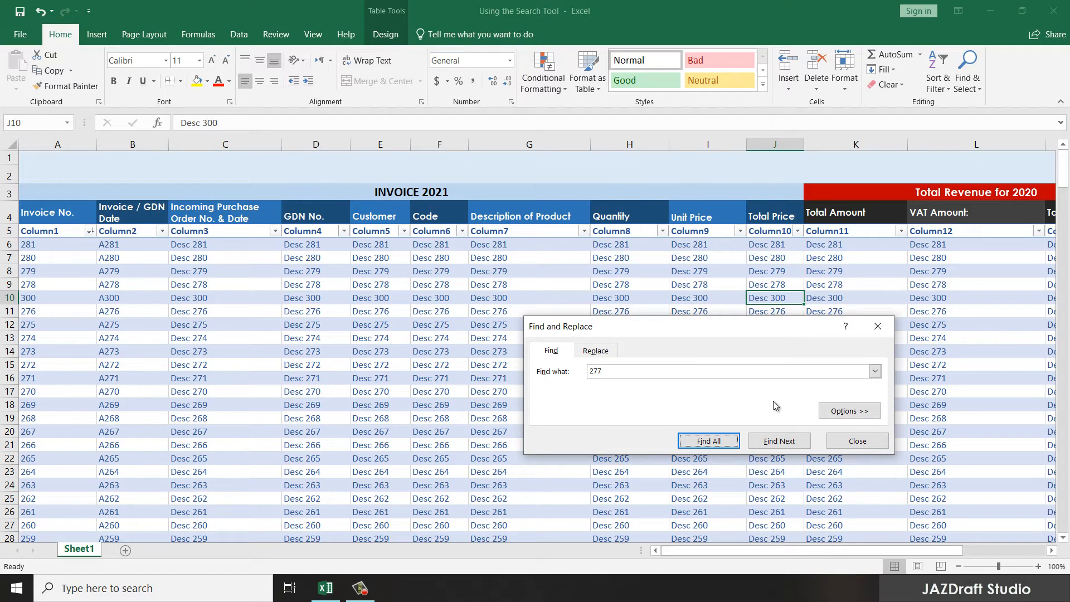
pyautogui.click(861, 441)
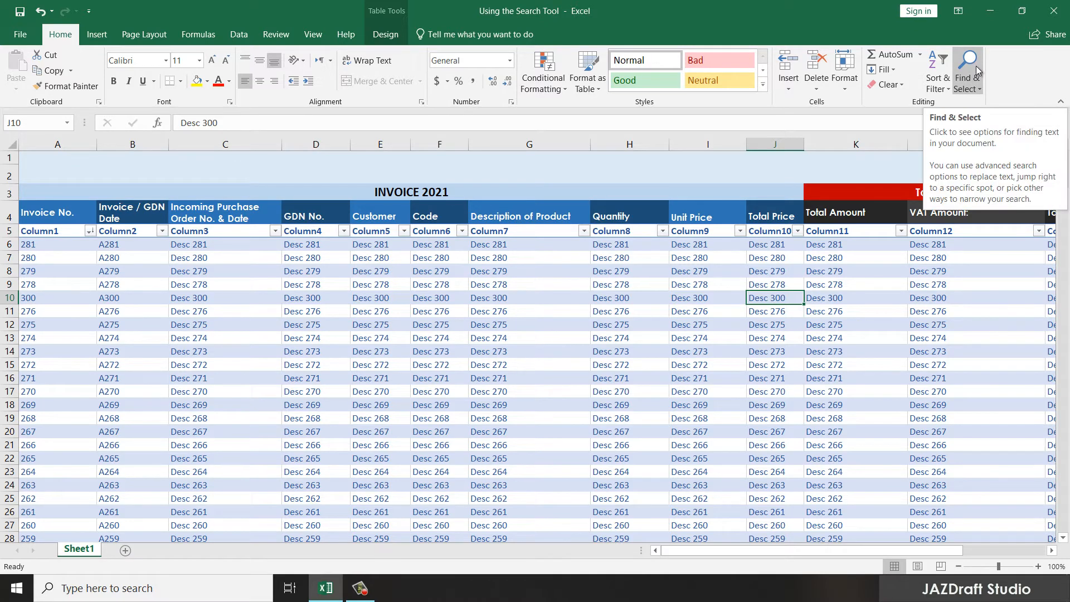
# Replace all occurrences of "Desc" in the sheet with "Description" and close Find and Replace.
pyautogui.click(547, 319)
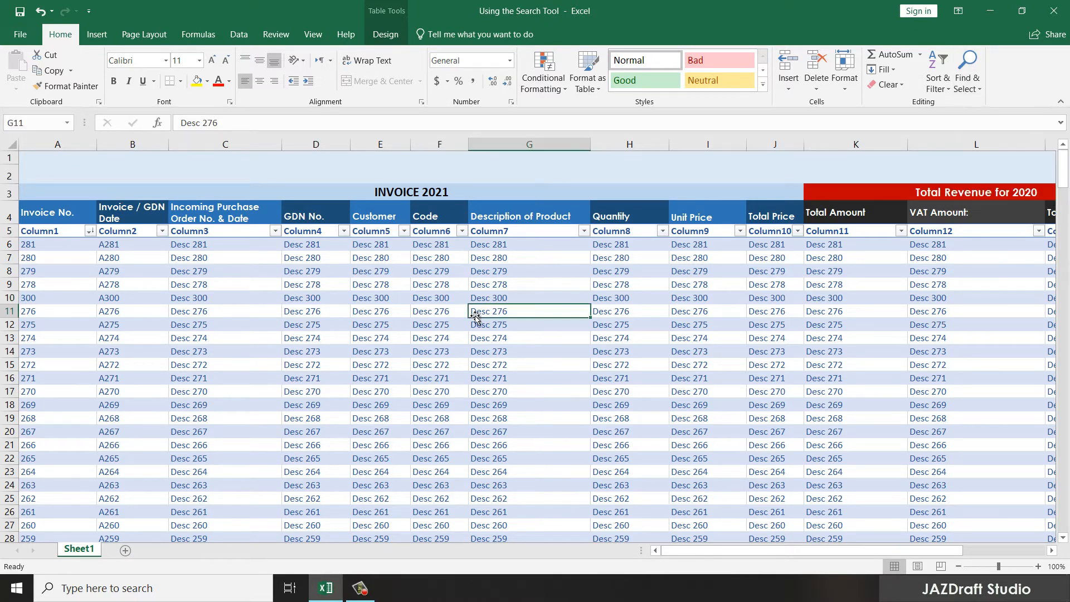
pyautogui.hotkey('ctrl', 'f')
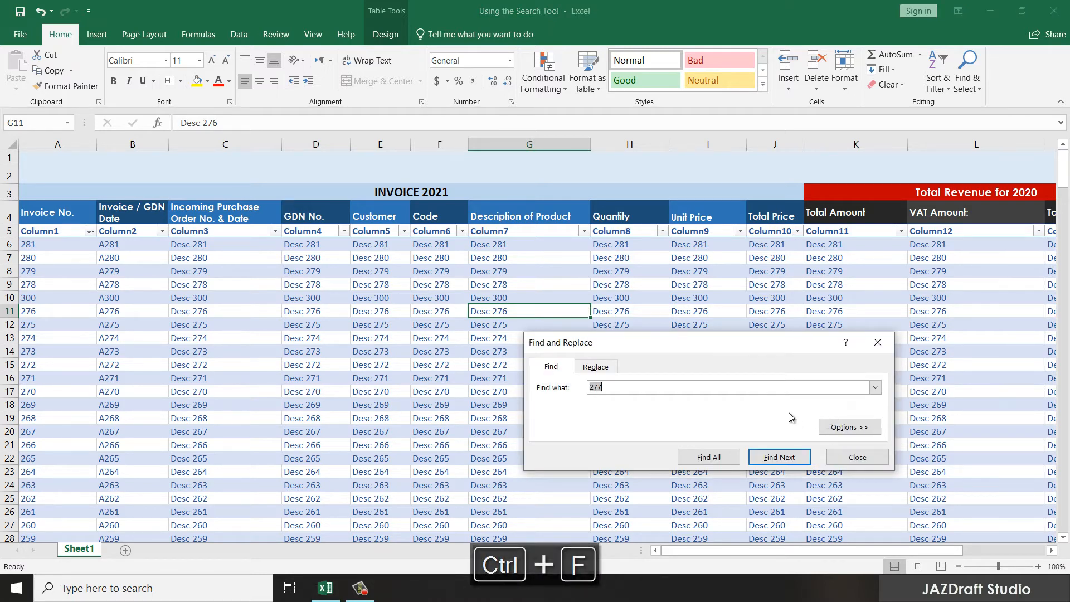
pyautogui.moveTo(696, 346); pyautogui.dragTo(714, 311)
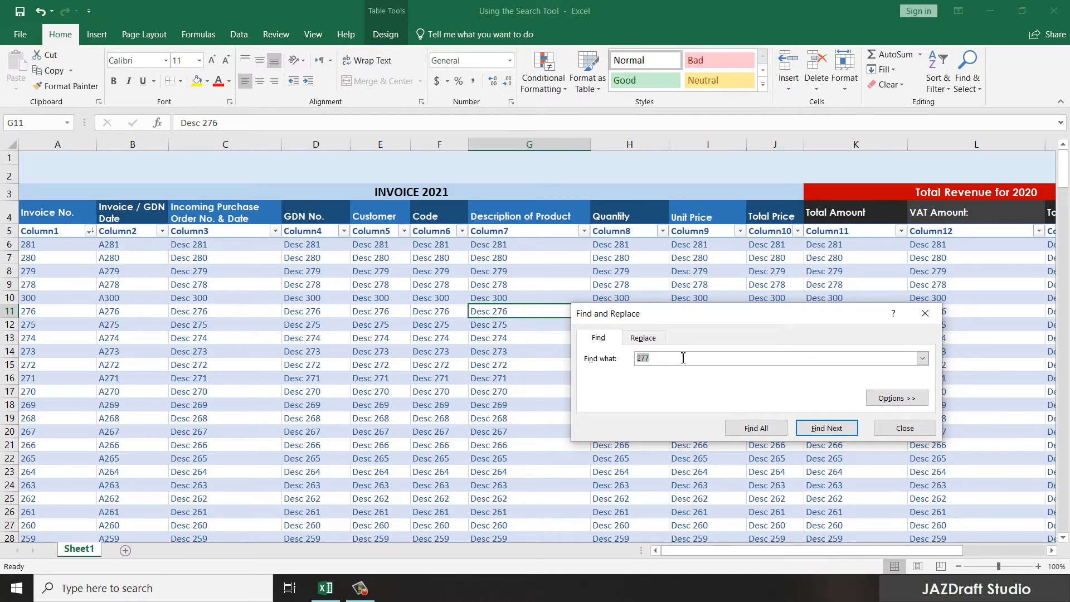
pyautogui.click(642, 337)
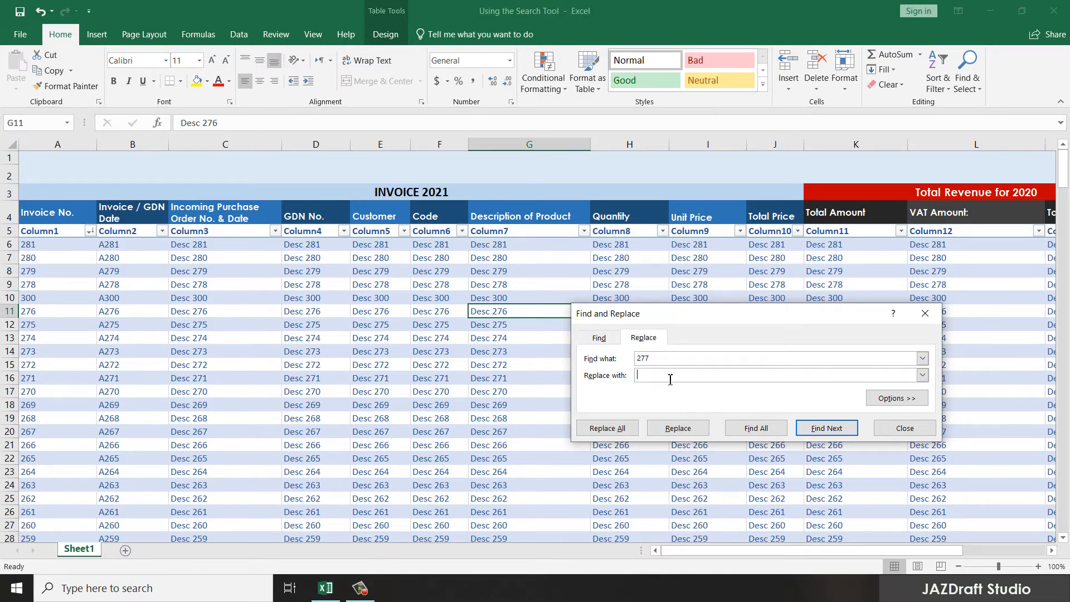
pyautogui.moveTo(653, 361); pyautogui.dragTo(613, 357)
pyautogui.click(675, 380)
pyautogui.write('Description')
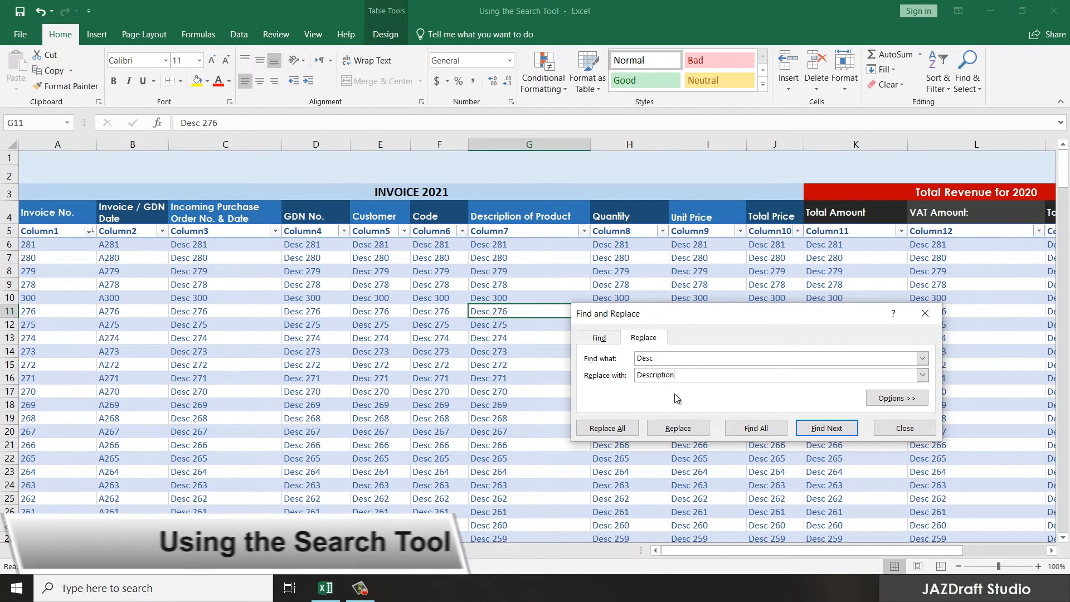
pyautogui.click(608, 428)
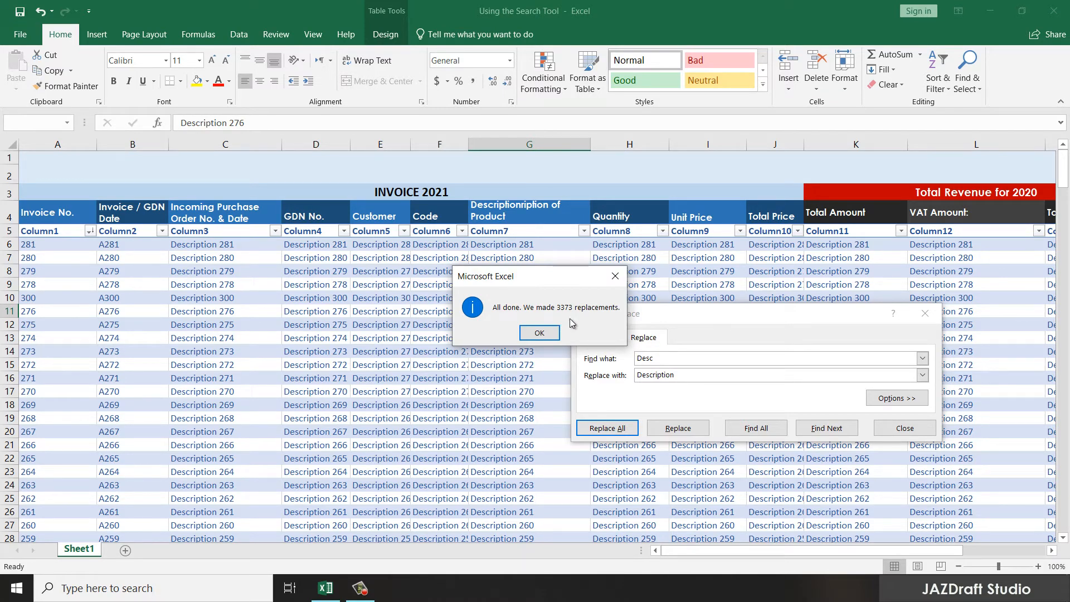
pyautogui.click(534, 334)
pyautogui.moveTo(682, 317); pyautogui.dragTo(707, 255)
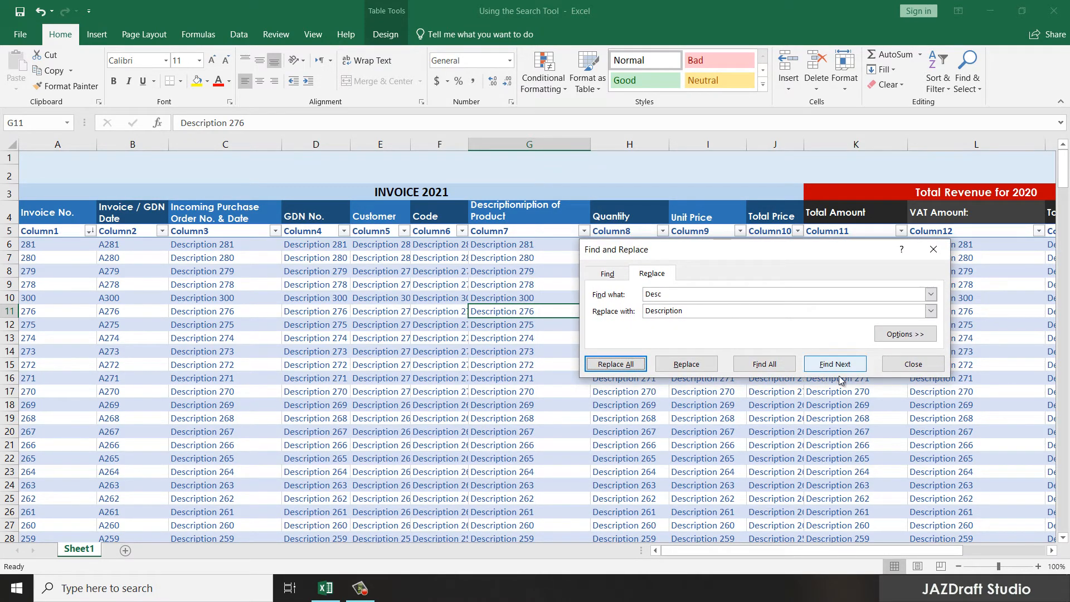
pyautogui.click(920, 372)
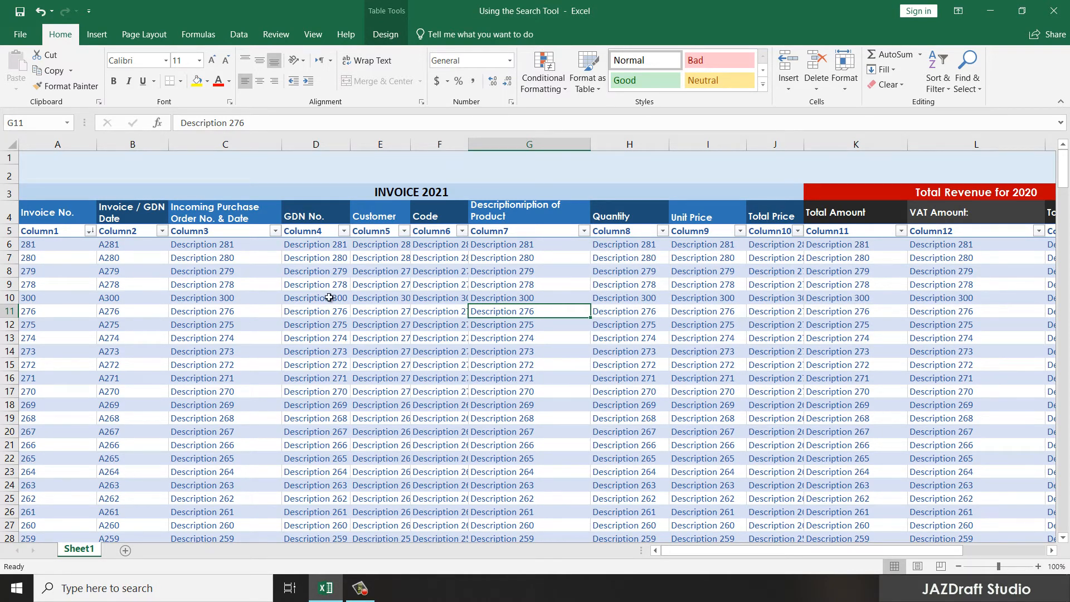
pyautogui.click(405, 192)
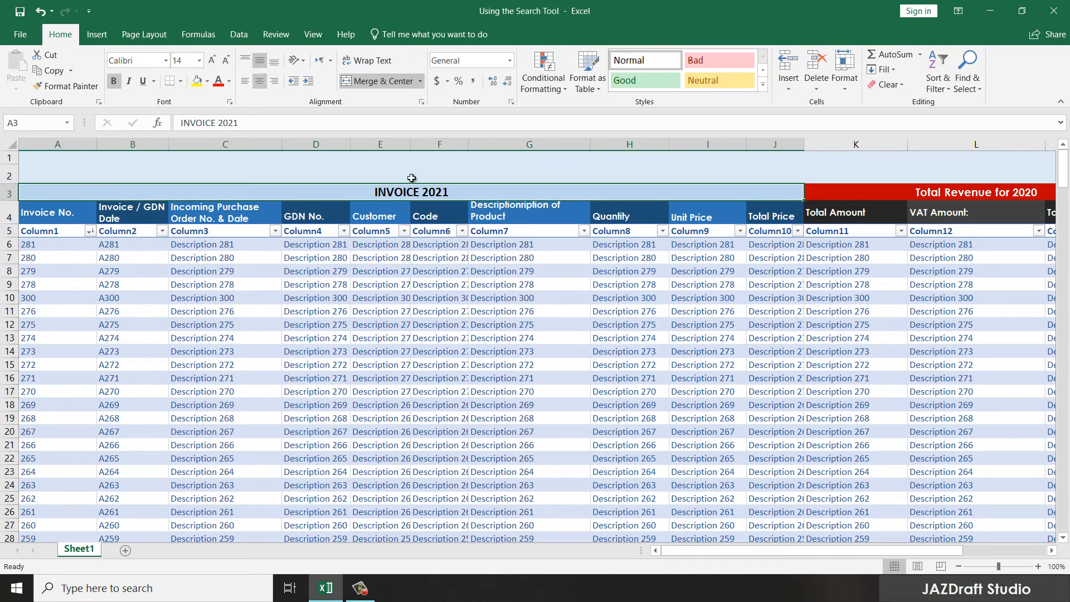
pyautogui.click(764, 178)
pyautogui.click(50, 158)
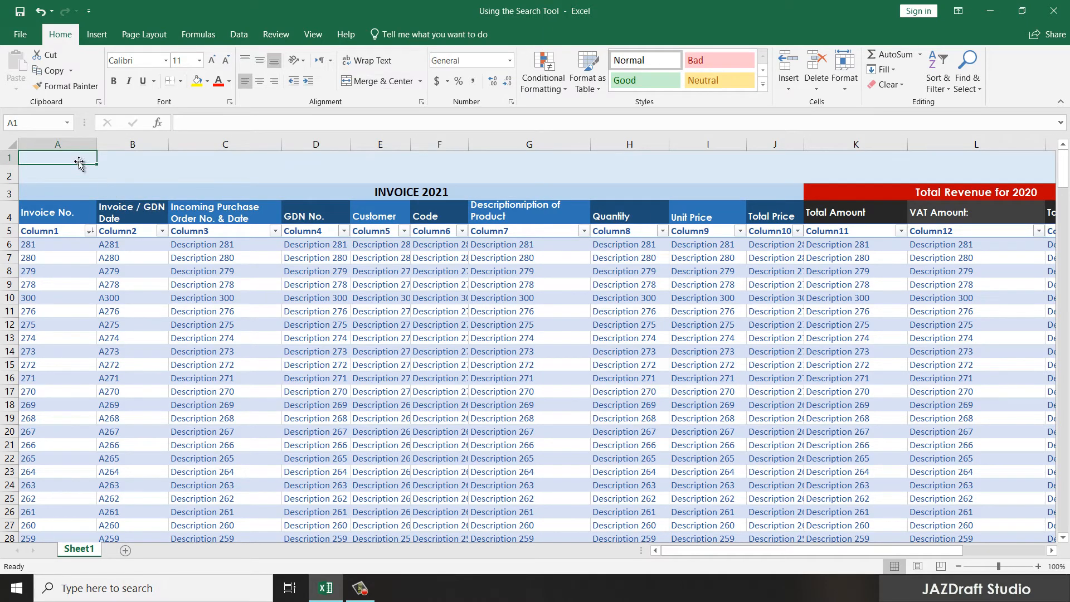
pyautogui.hotkey('ctrl', 'f')
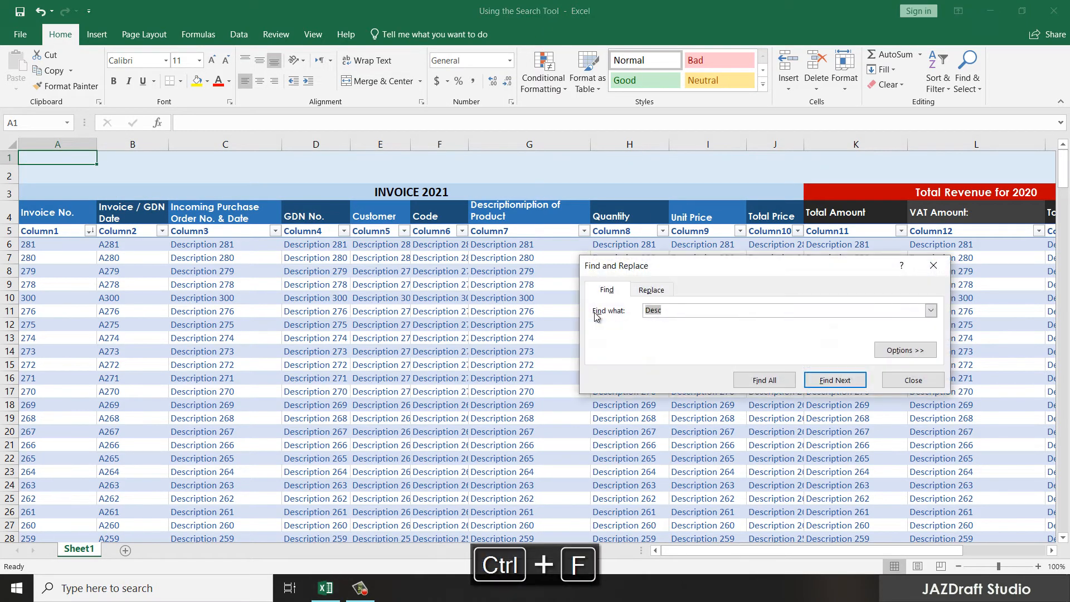
pyautogui.click(933, 266)
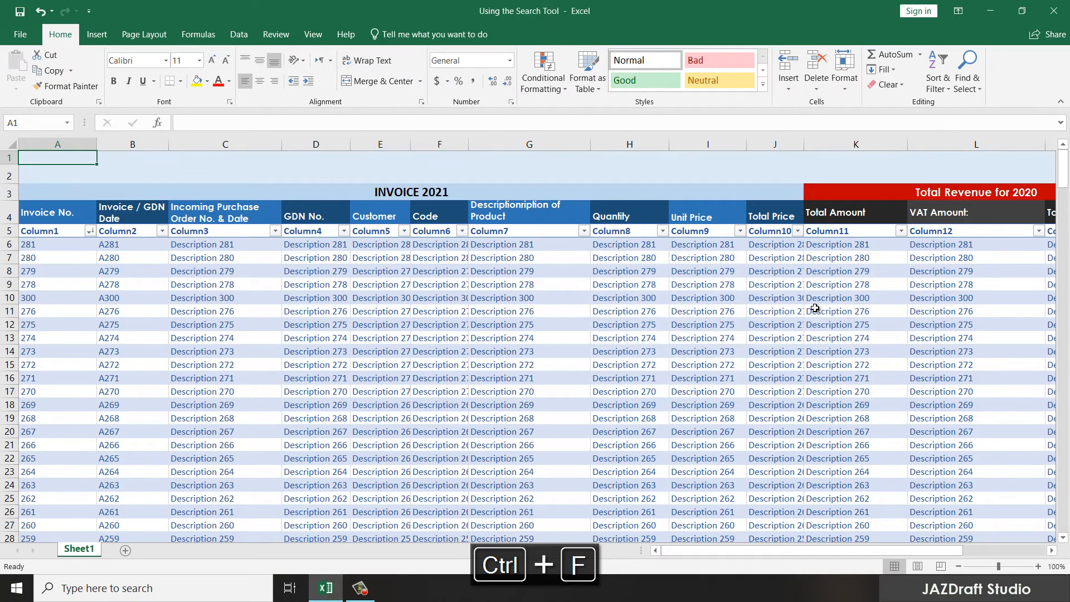
pyautogui.click(460, 395)
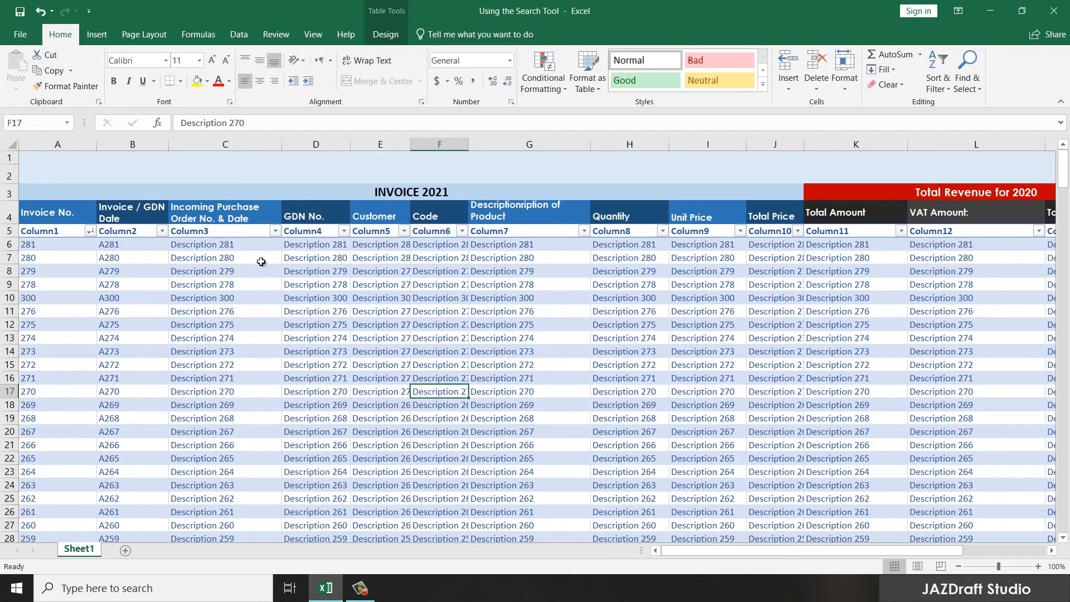
pyautogui.click(243, 138)
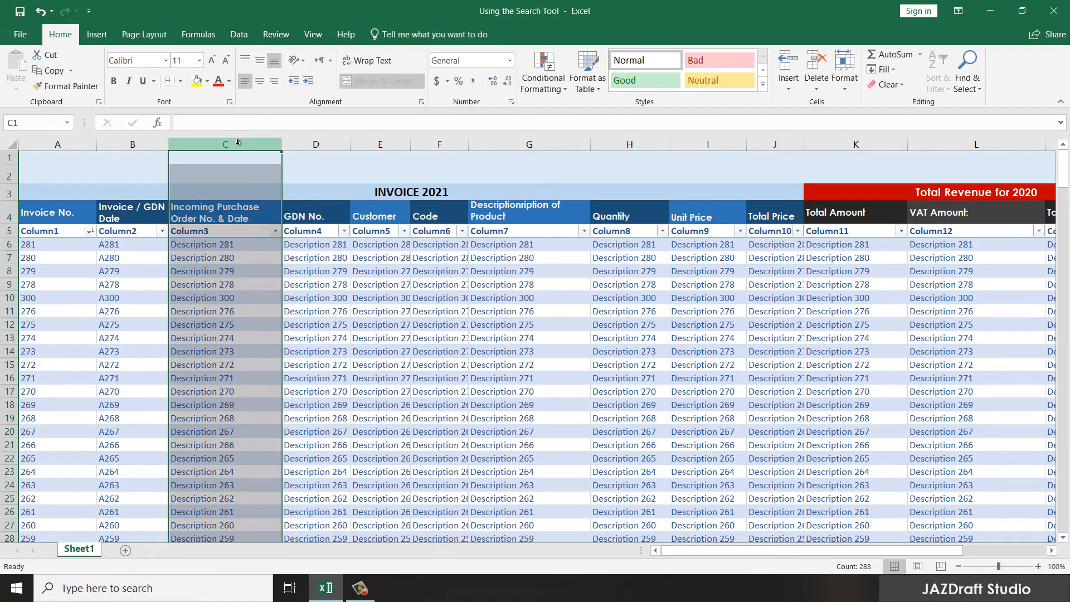
pyautogui.click(380, 244)
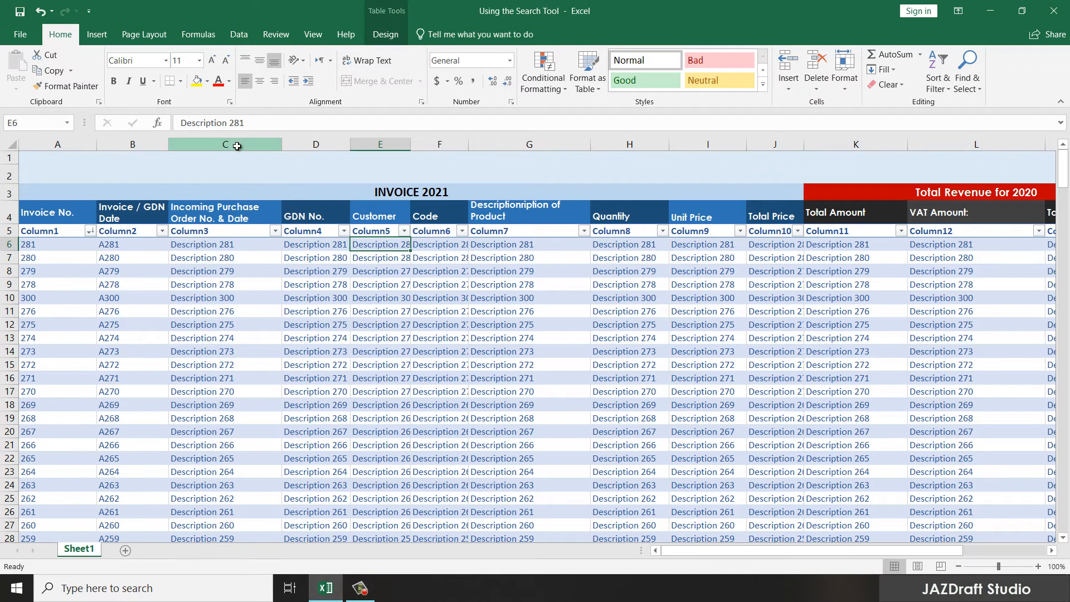
# Select column C (Incoming Purchase Order No. & Date) and find the next match of 300 within it.
pyautogui.click(237, 145)
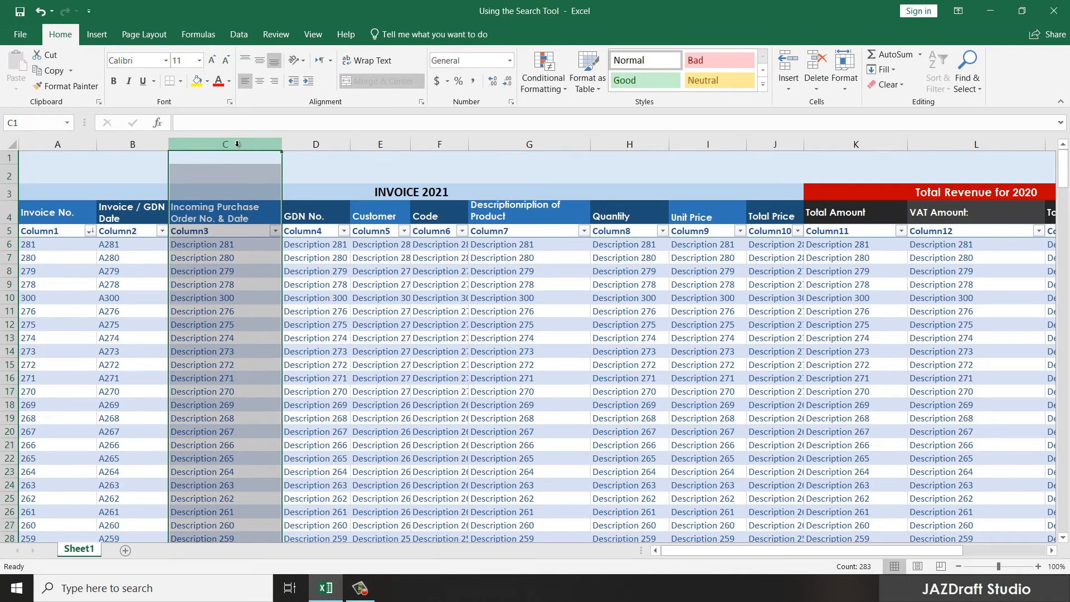
pyautogui.hotkey('ctrl', 'f')
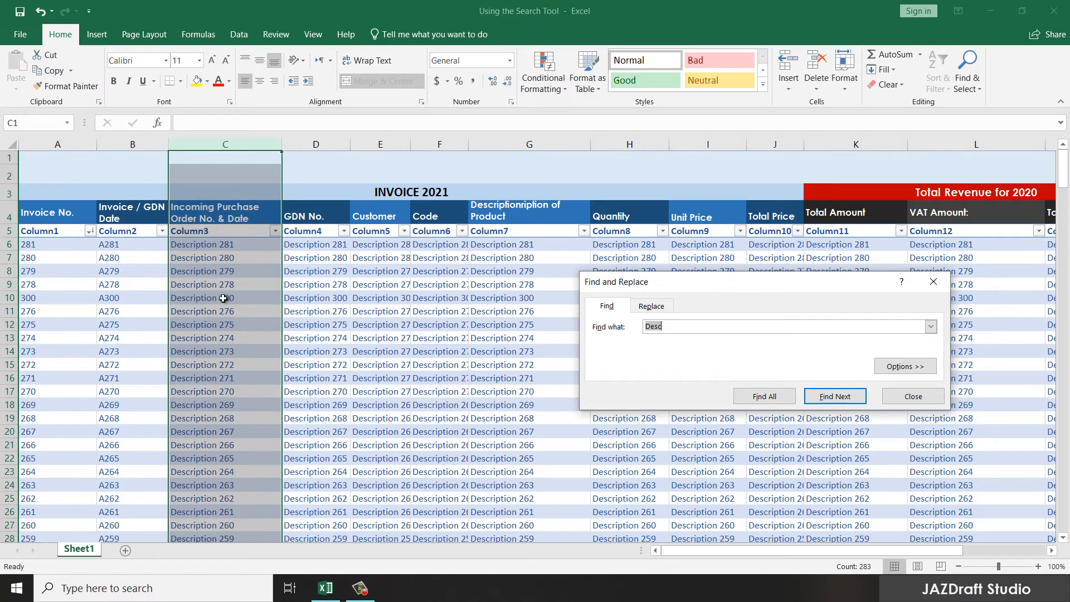
pyautogui.click(761, 352)
pyautogui.write('300')
pyautogui.click(832, 396)
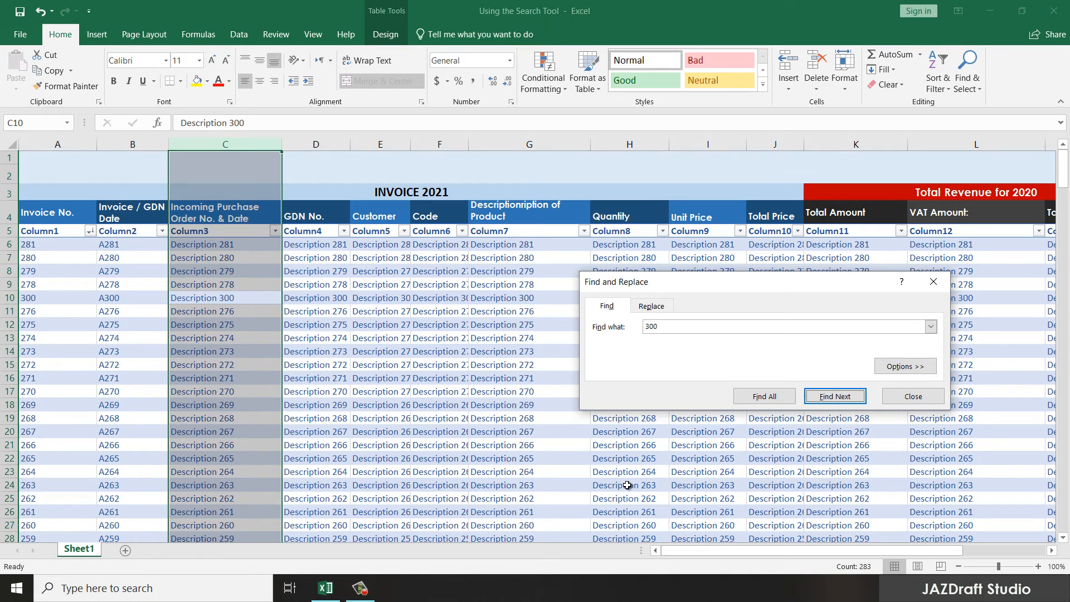
# Replace 300 with 277 in the found column C cell and close Find and Replace.
pyautogui.click(650, 307)
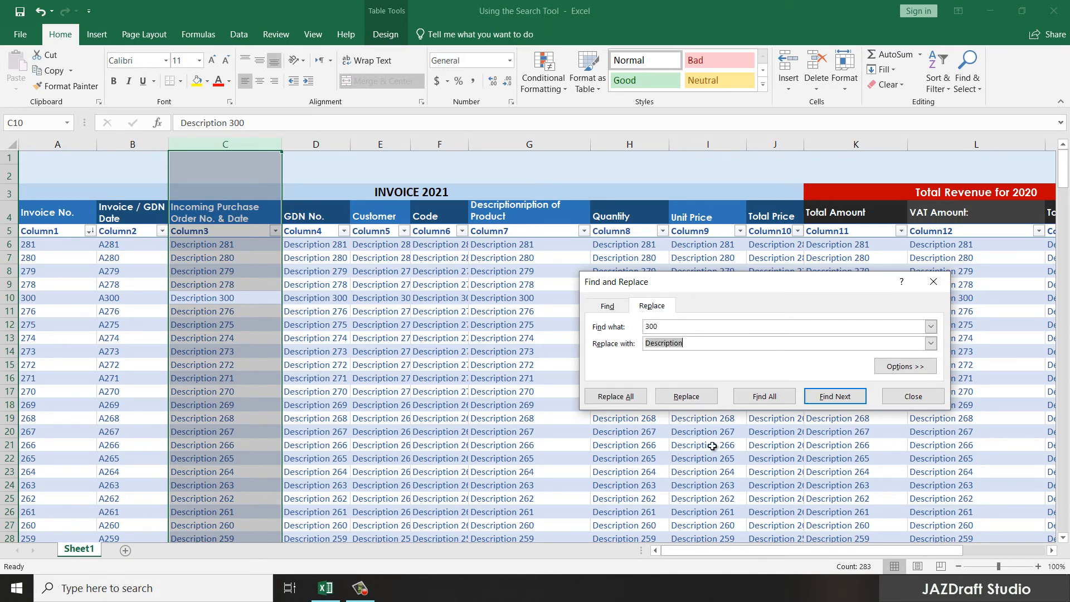
pyautogui.click(930, 326)
pyautogui.click(930, 326)
pyautogui.press('Tab')
pyautogui.write('277')
pyautogui.click(683, 397)
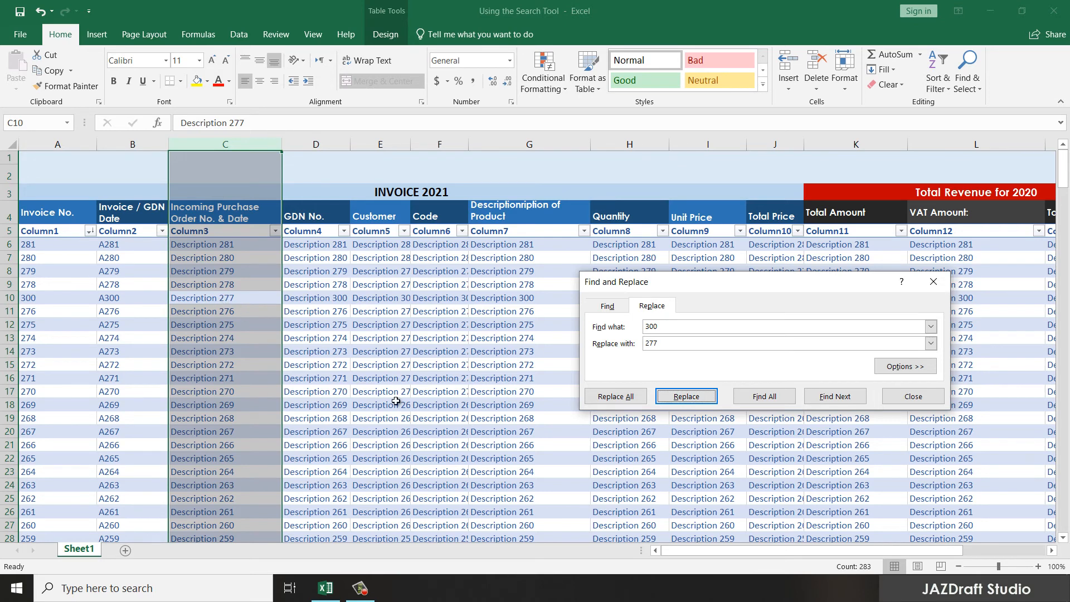
pyautogui.click(914, 396)
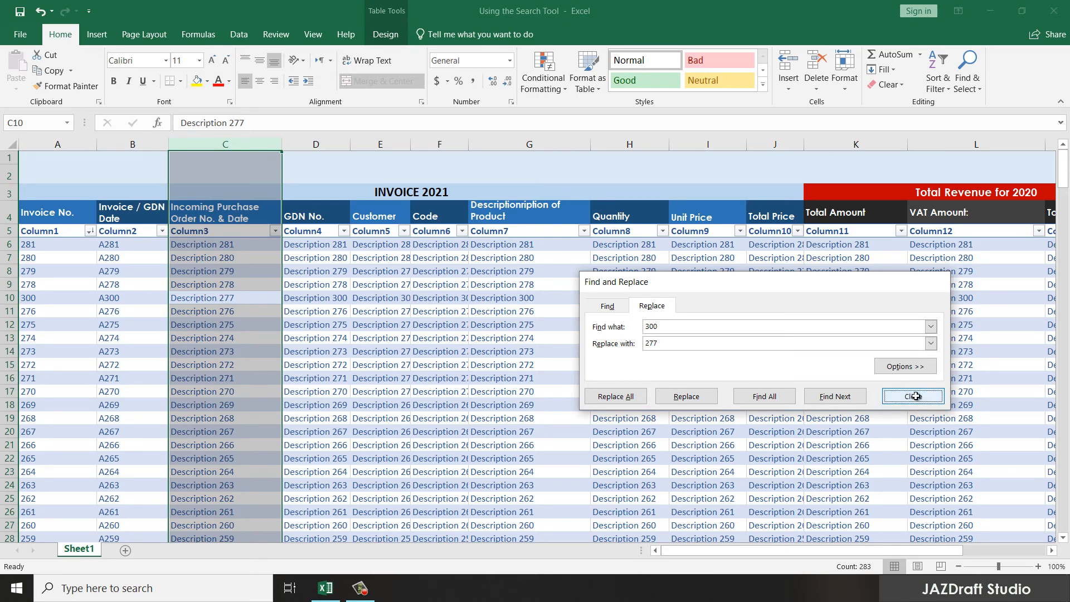
# Reopen the Find dialog and move it over the upper part of the invoice table.
pyautogui.click(967, 78)
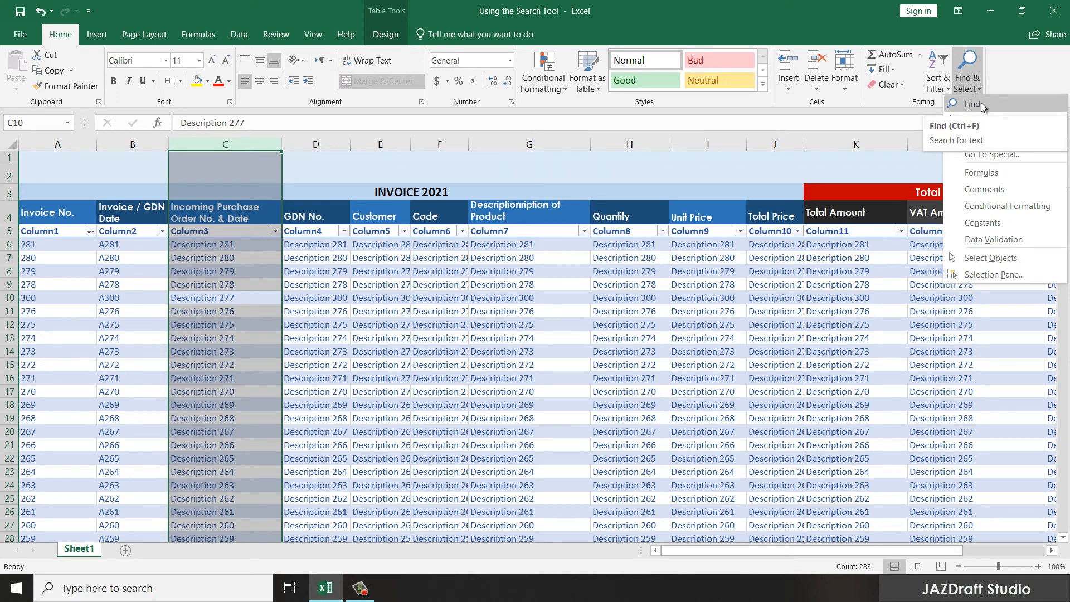
pyautogui.click(981, 105)
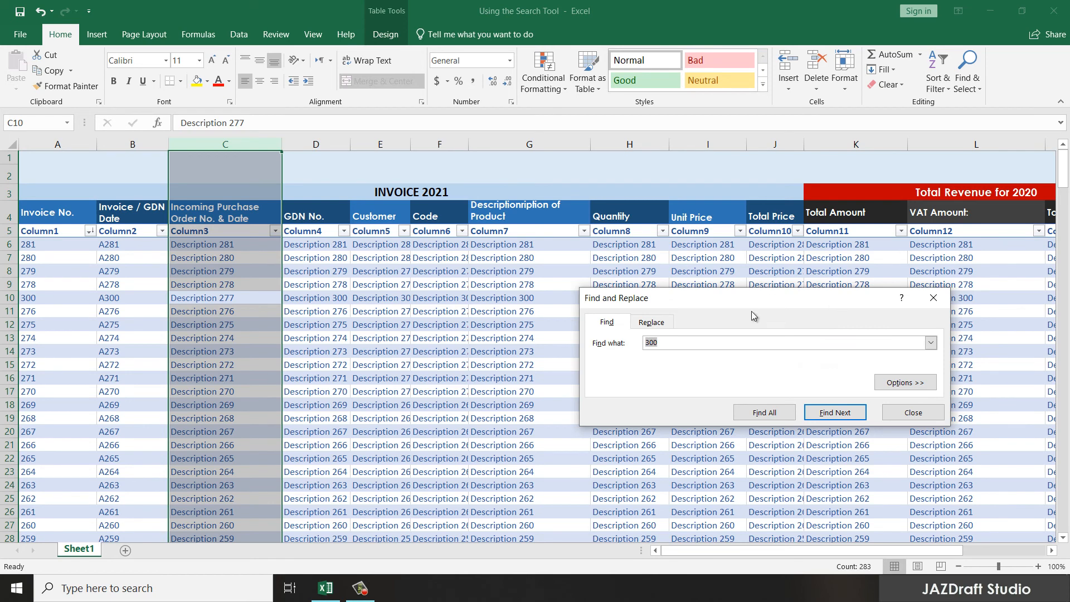
pyautogui.moveTo(652, 302); pyautogui.dragTo(410, 290)
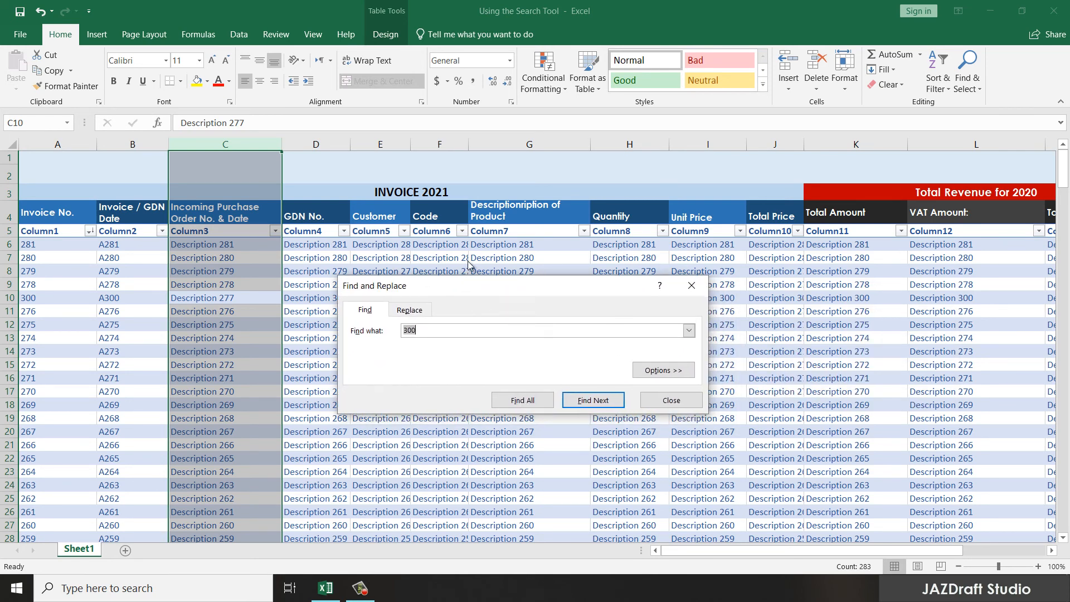
pyautogui.moveTo(490, 288); pyautogui.dragTo(447, 192)
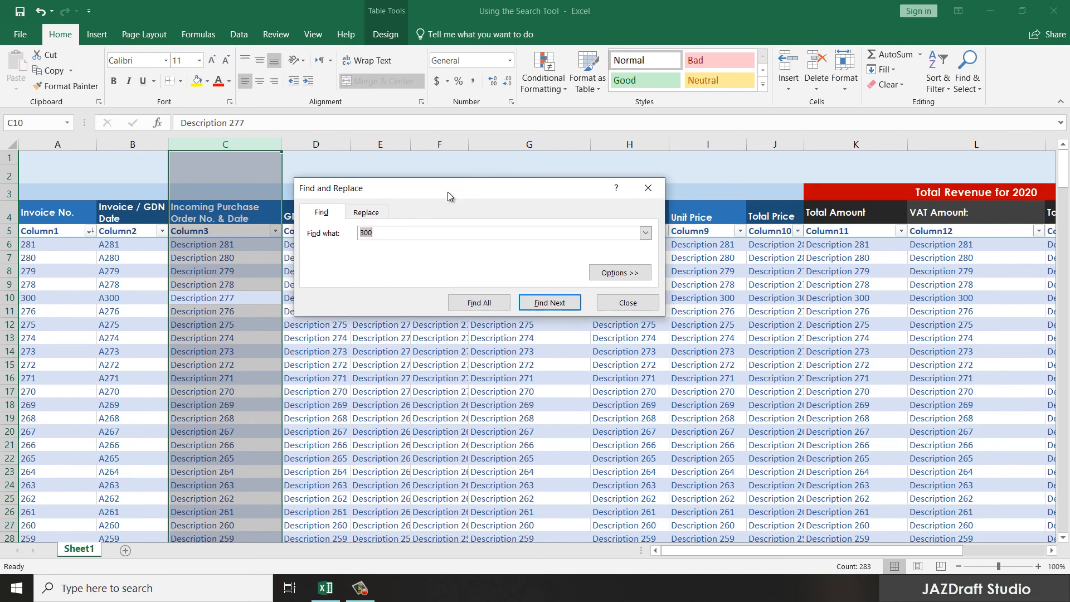